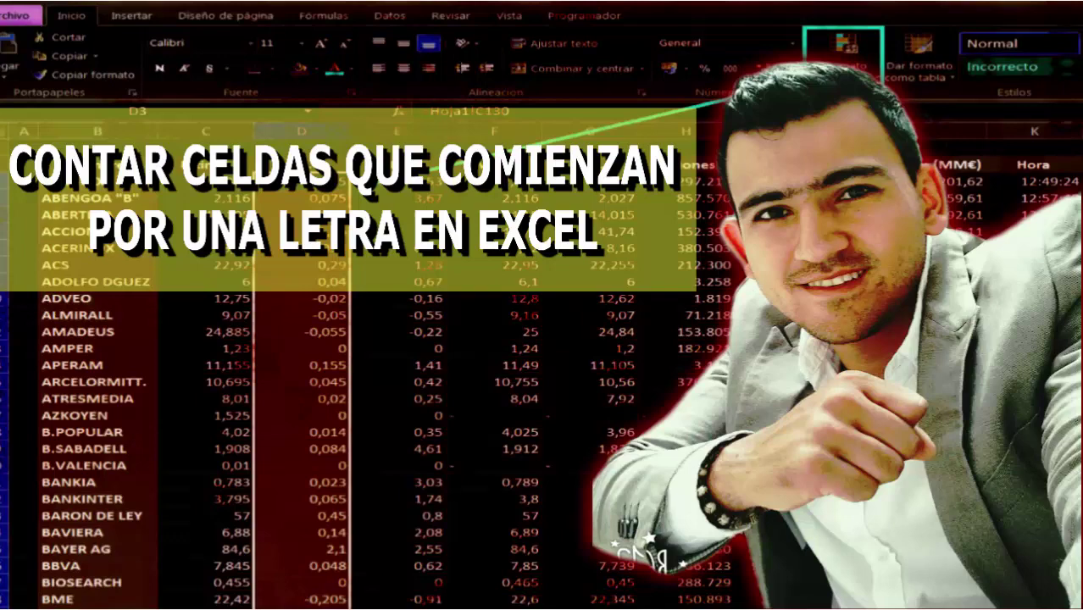
Search YouTube for 'aprende y enseña excel' and subscribe to the Aprende y Enseña Excel channel.
text(a)
text(p)
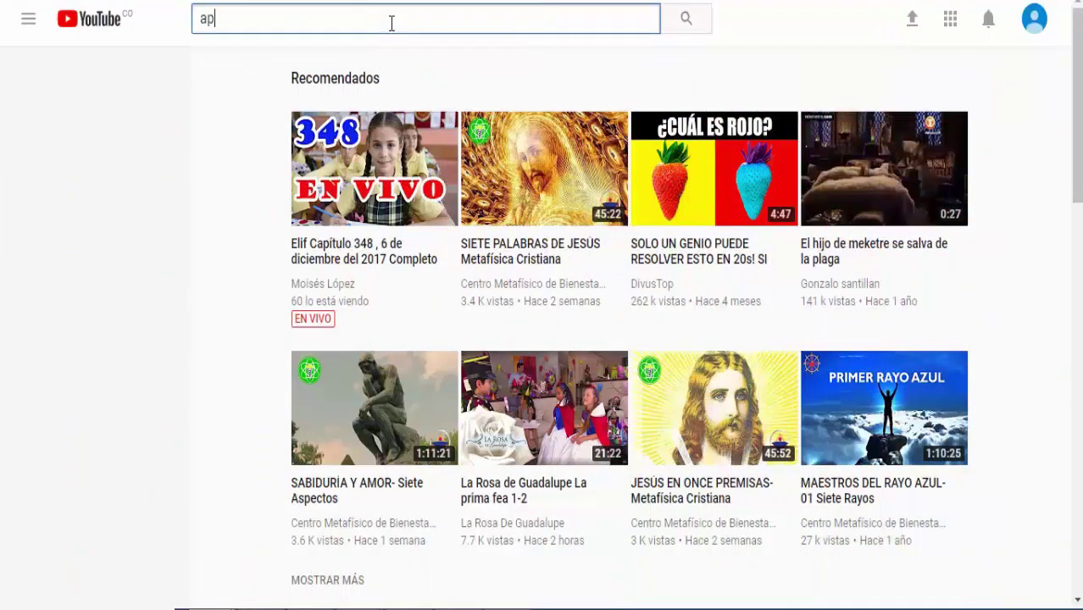
text(rende y ense)
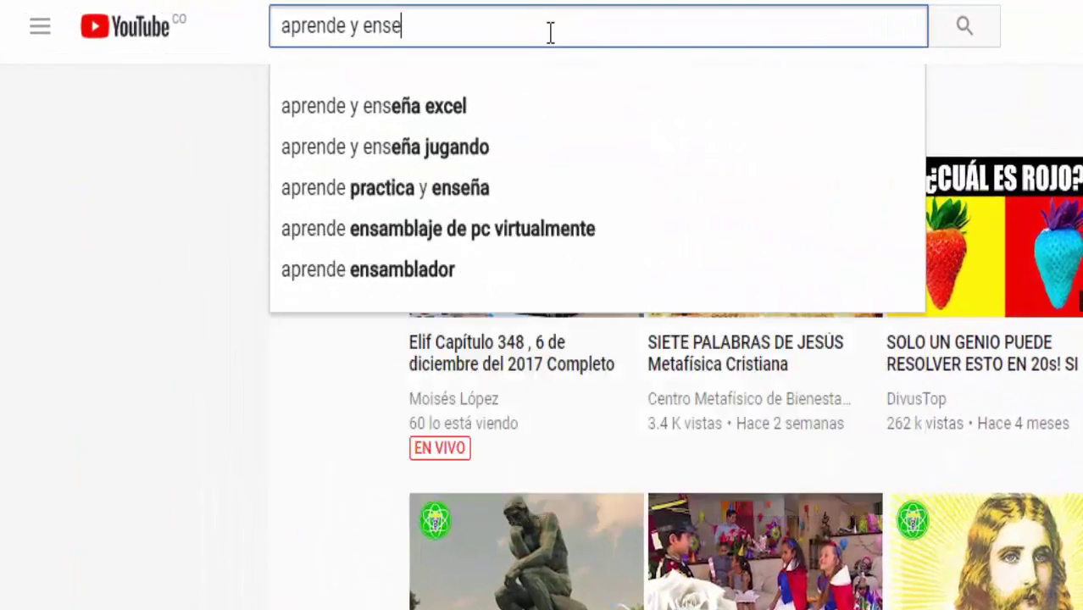
text(ña excel)
key(Return)
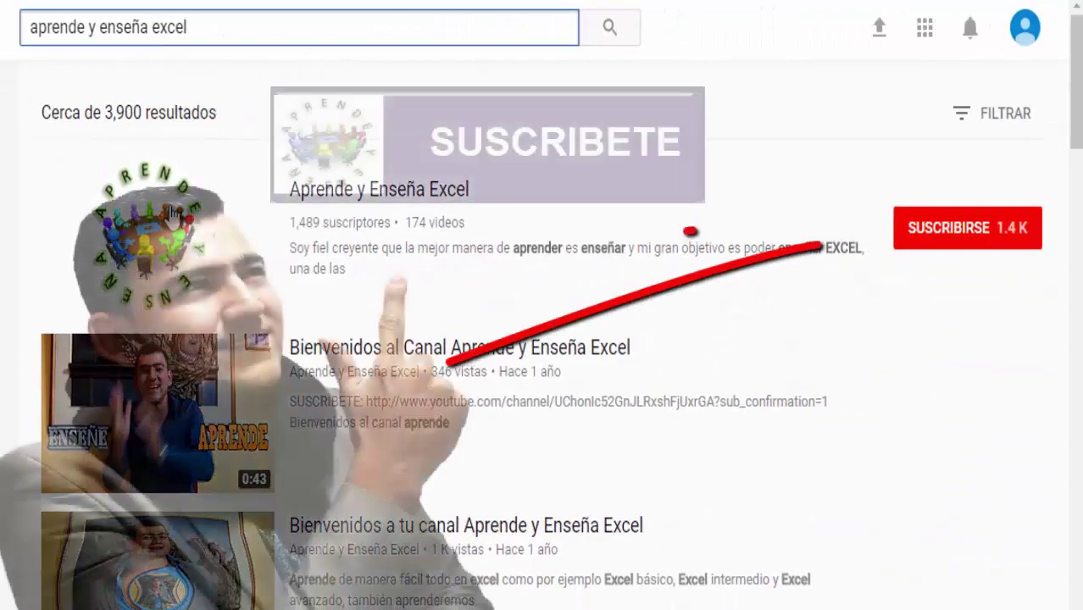
click(981, 241)
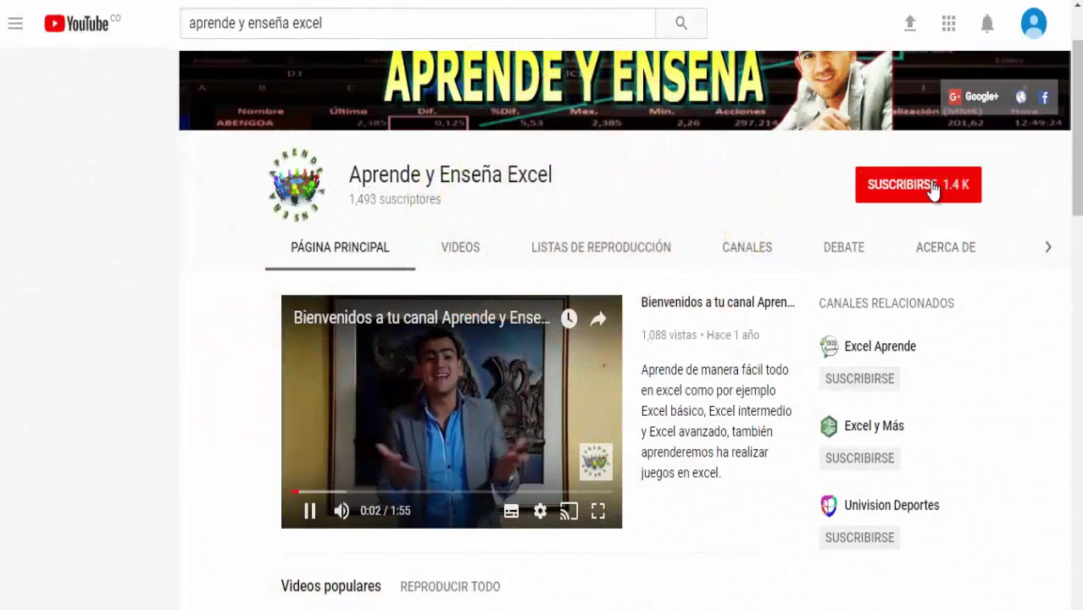
click(935, 190)
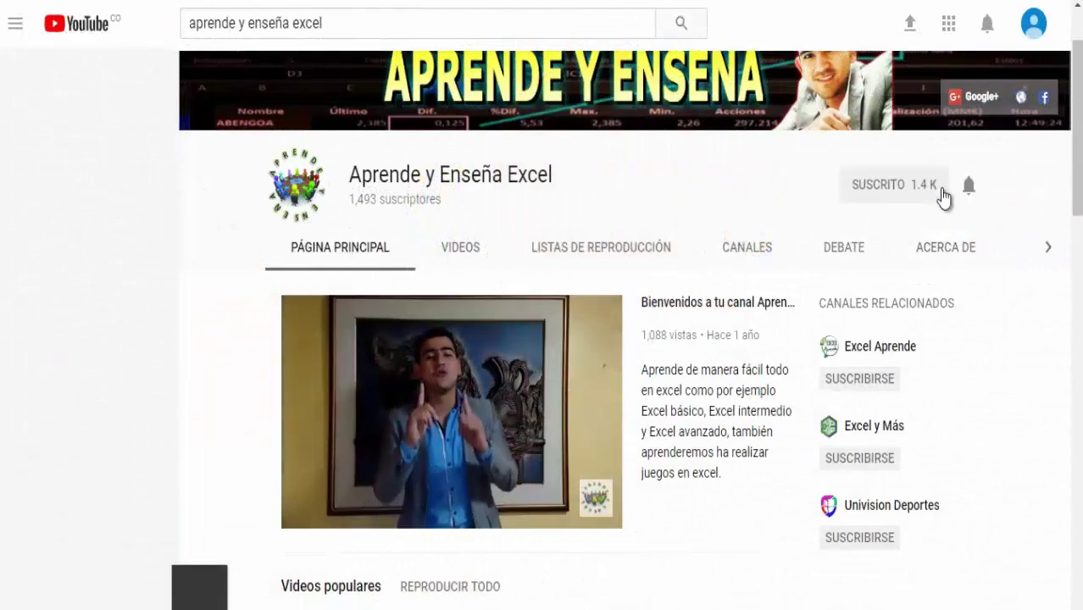
scroll(945, 197, down, 1)
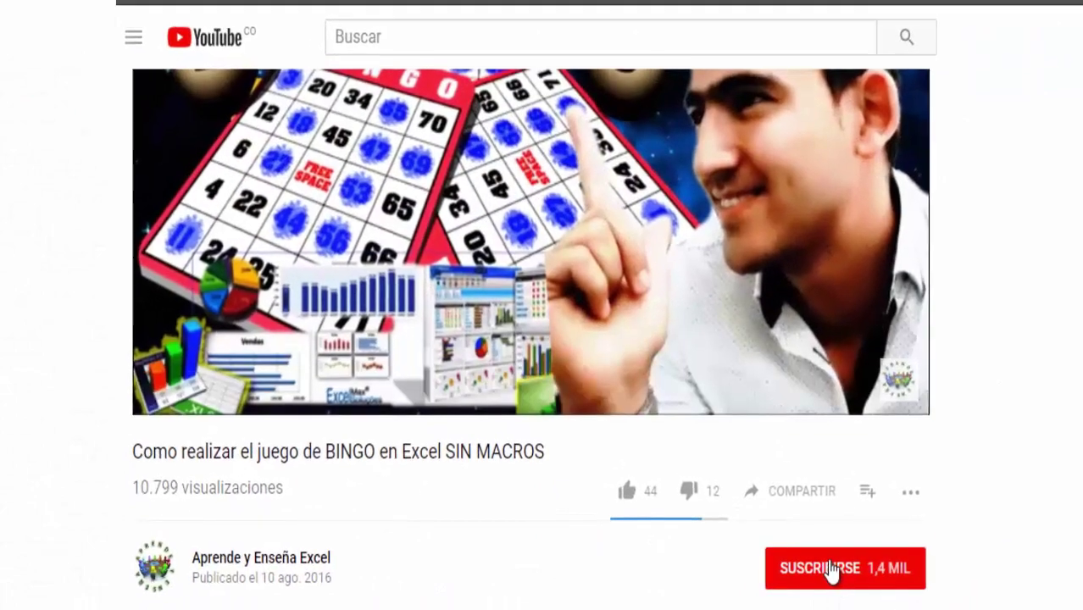
Subscribe to Aprende y Enseña Excel using SUSCRIBIRSE under the BINGO in Excel video.
click(831, 569)
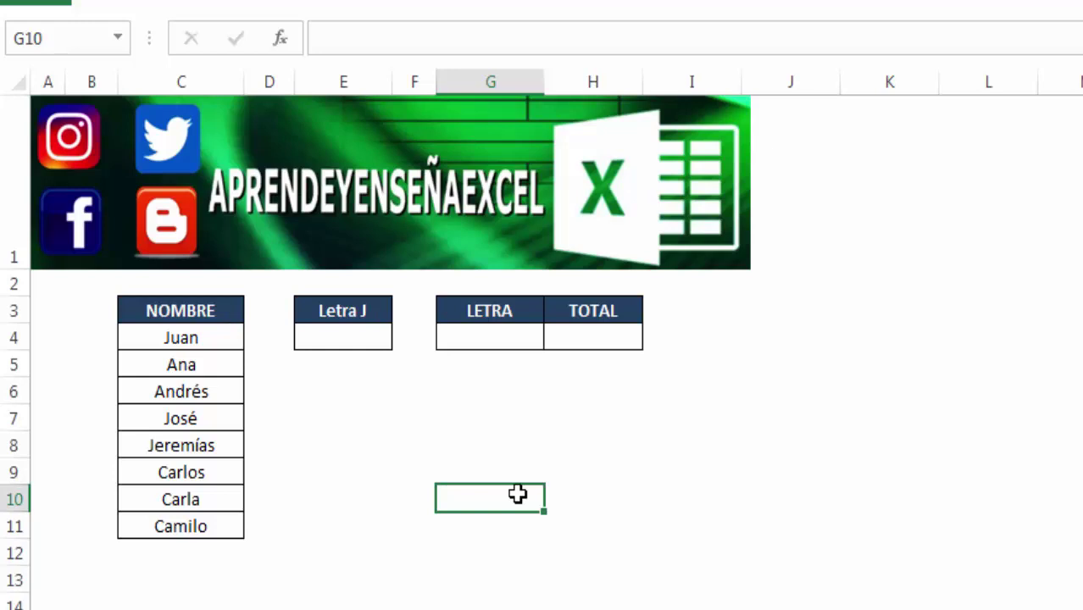
Enter =CONTAR.SI(C4:C11;"J*") under Letra J, counting 3 names starting with J.
click(340, 338)
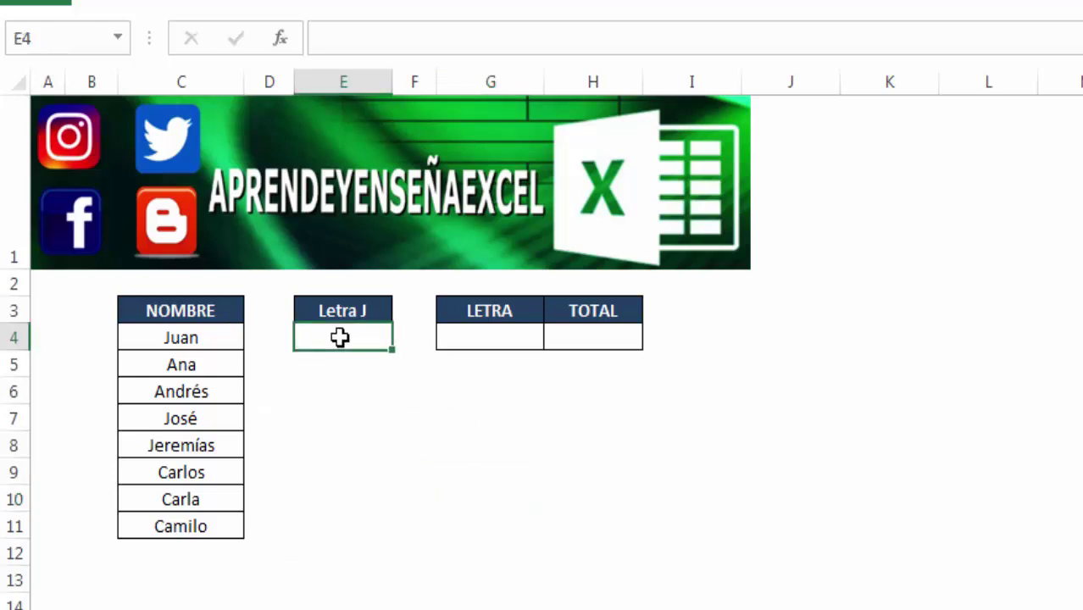
text(=co)
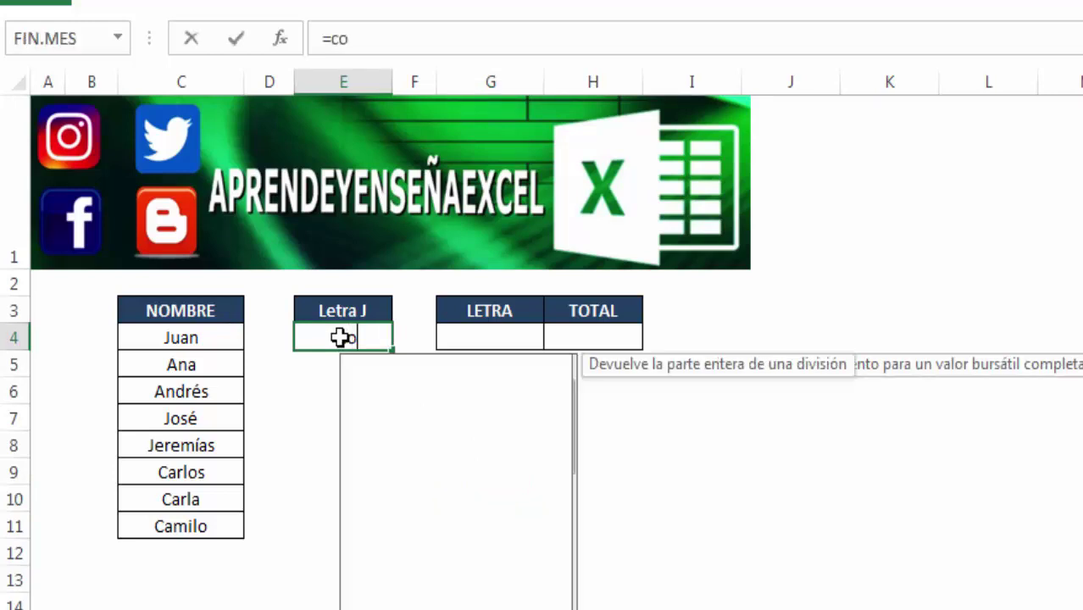
text(ntar.si)
key(Tab)
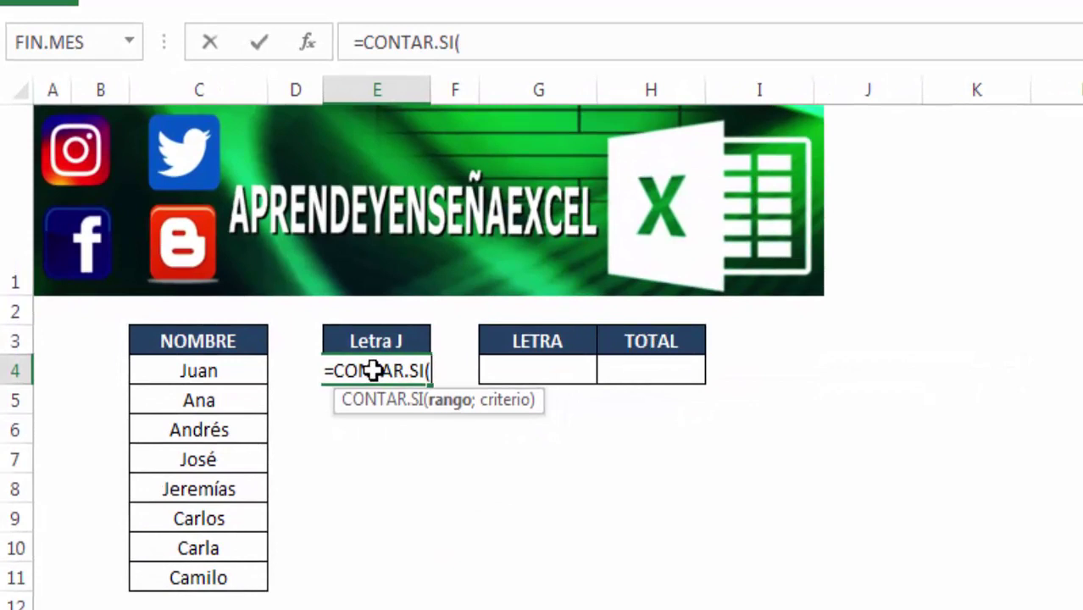
mouse_move(240, 372)
mouse_down()
mouse_move(272, 601)
mouse_move(224, 577)
mouse_up()
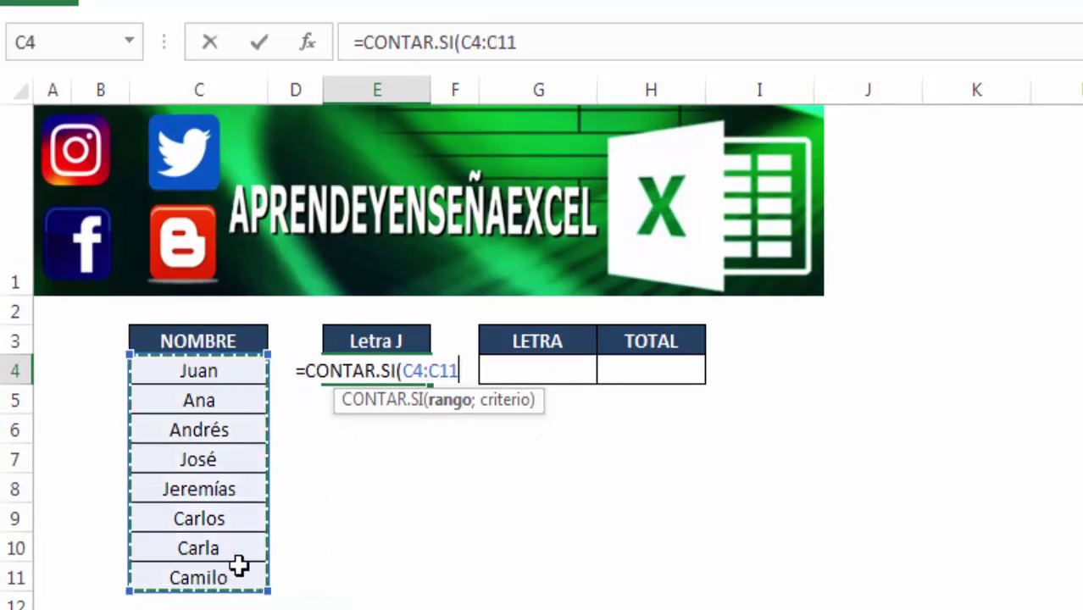
text(;)
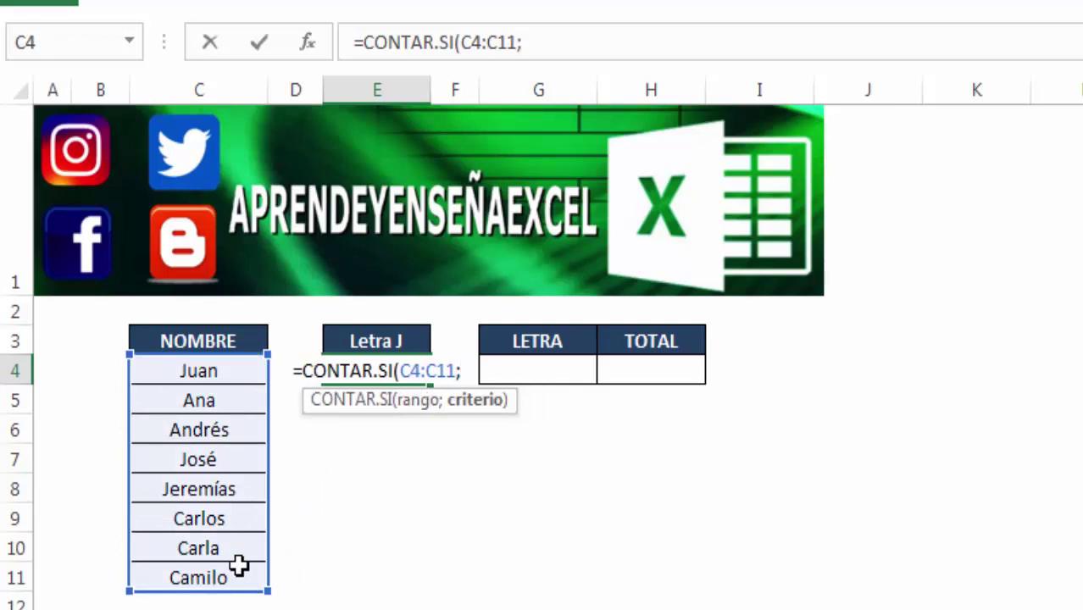
text(")
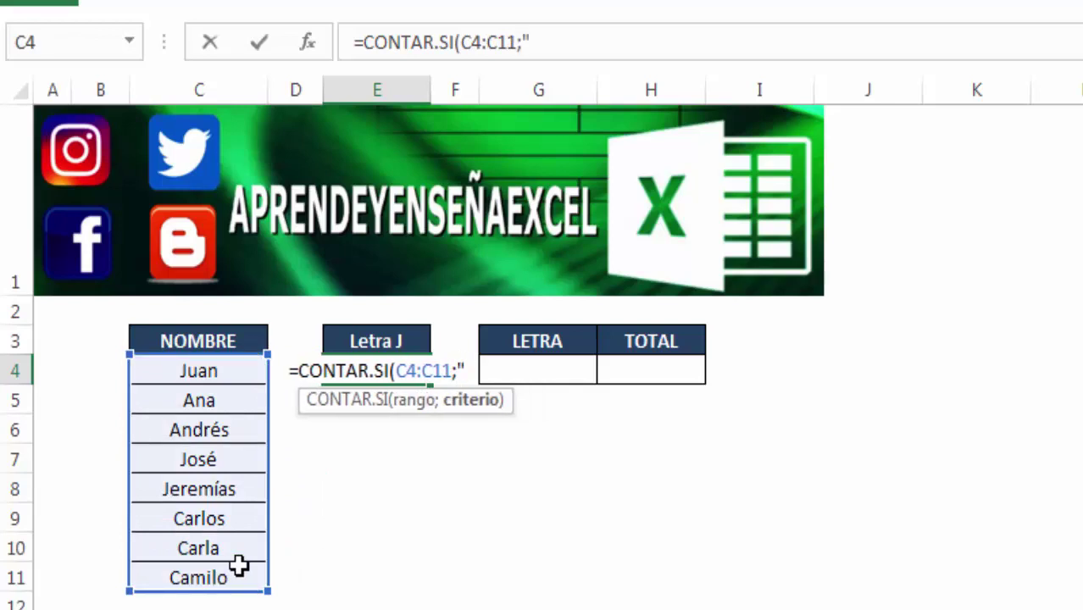
text(J)
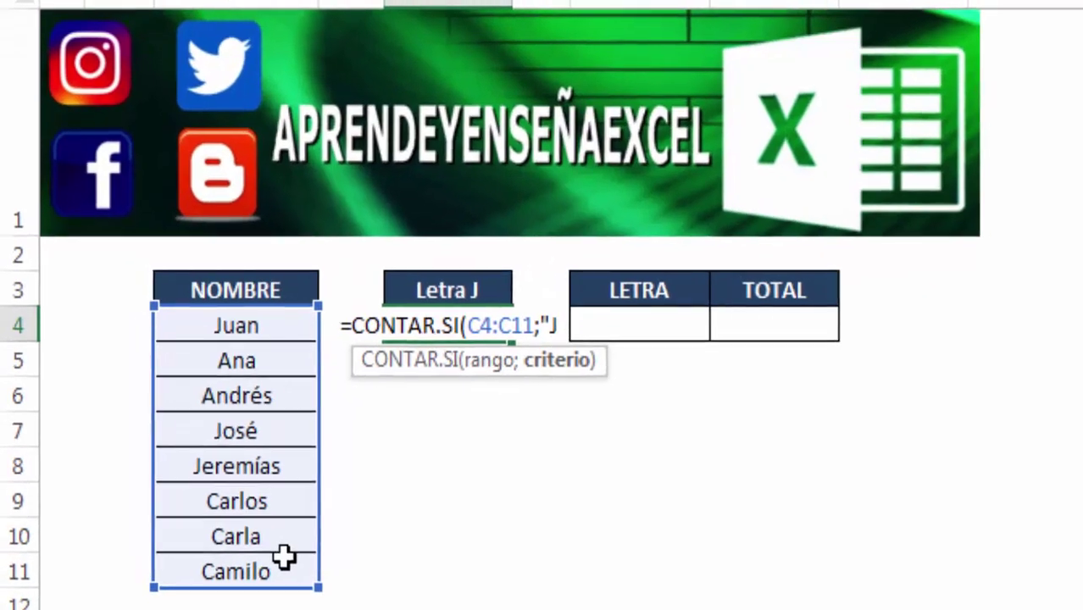
text(*)
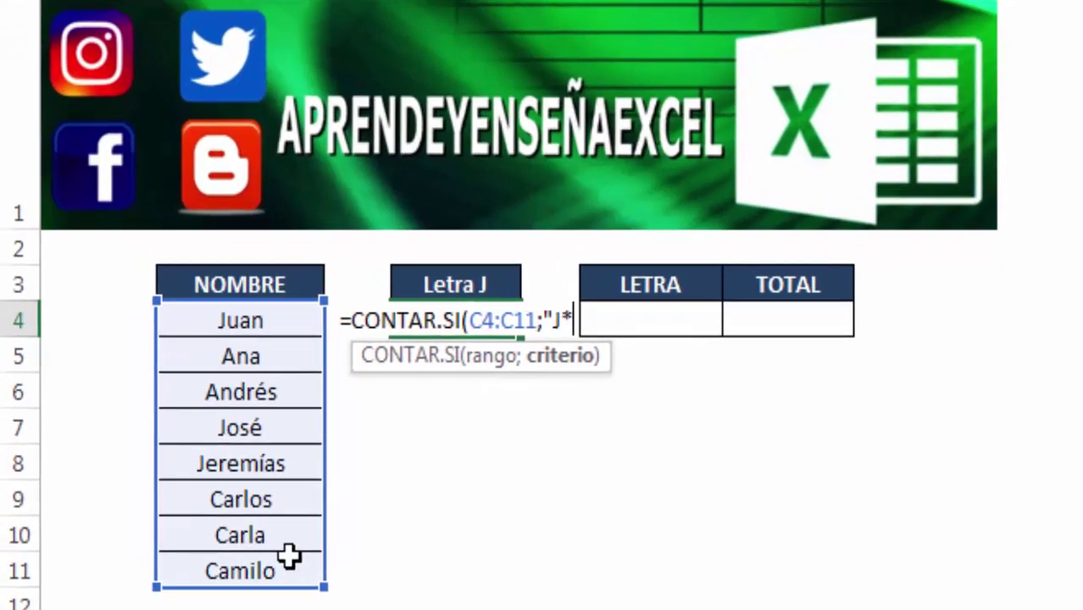
text("))
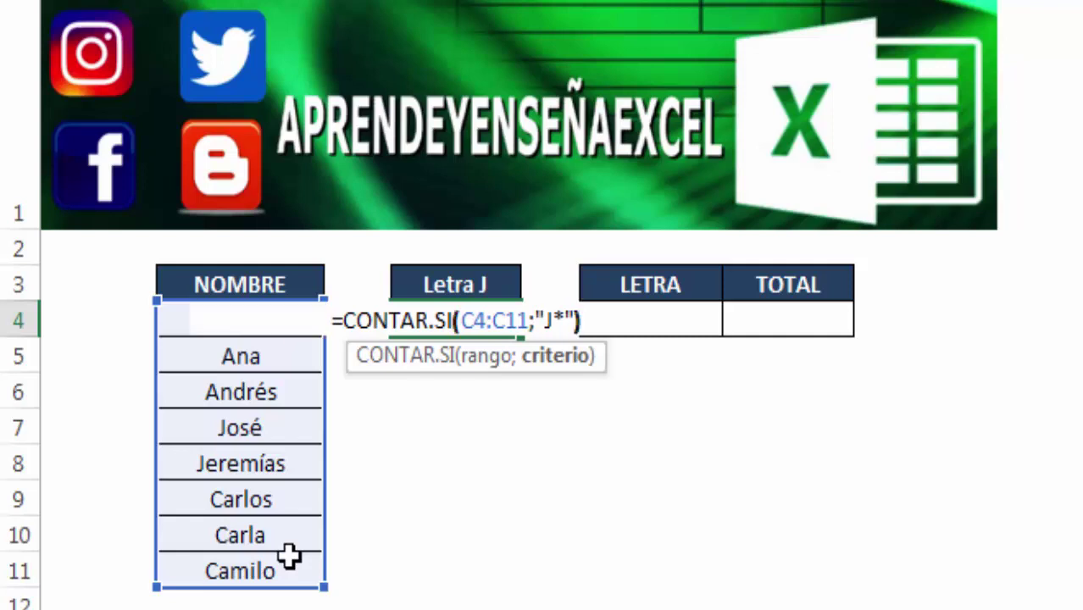
key(Return)
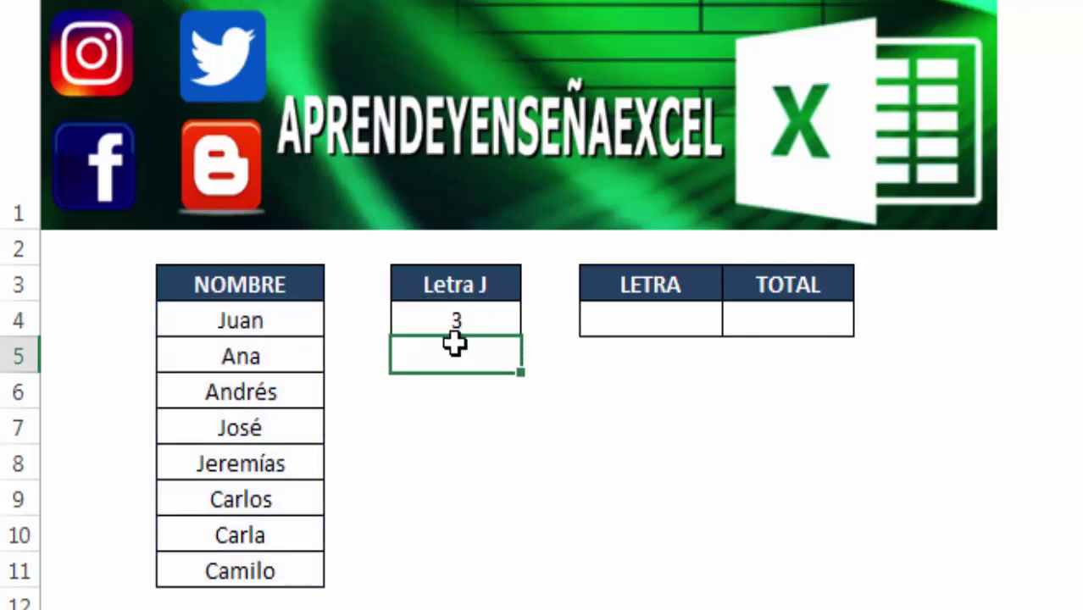
click(459, 314)
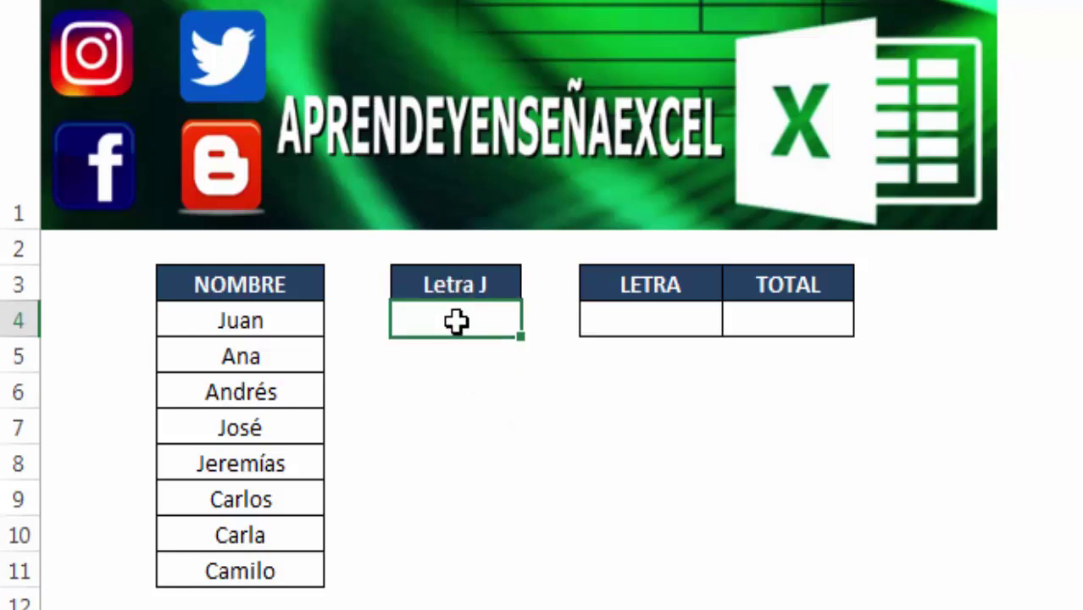
click(272, 321)
ctrl+drag(284, 429, 288, 459)
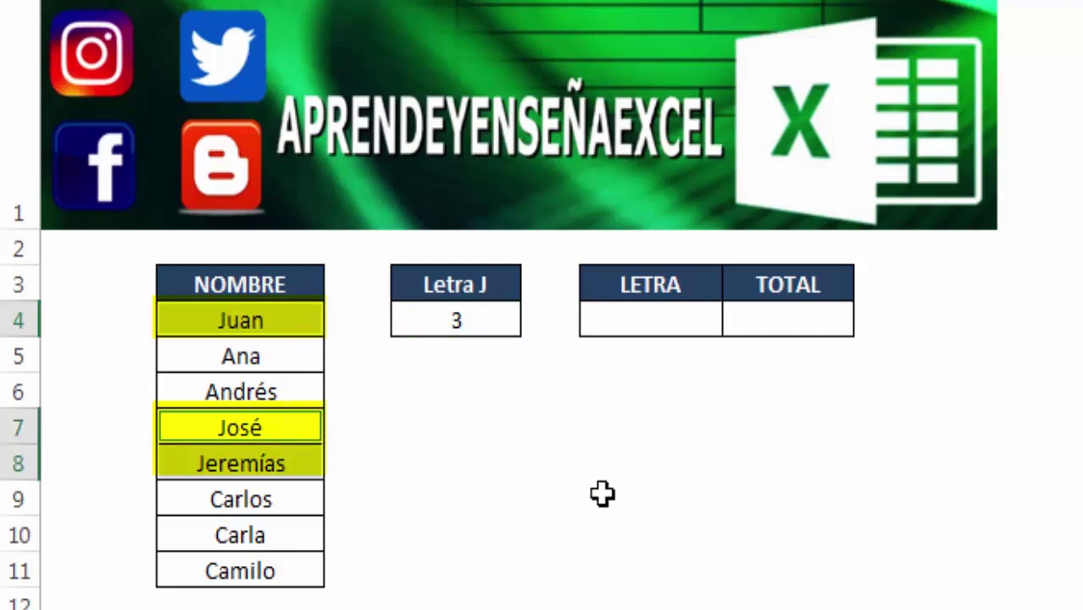
click(664, 490)
click(648, 312)
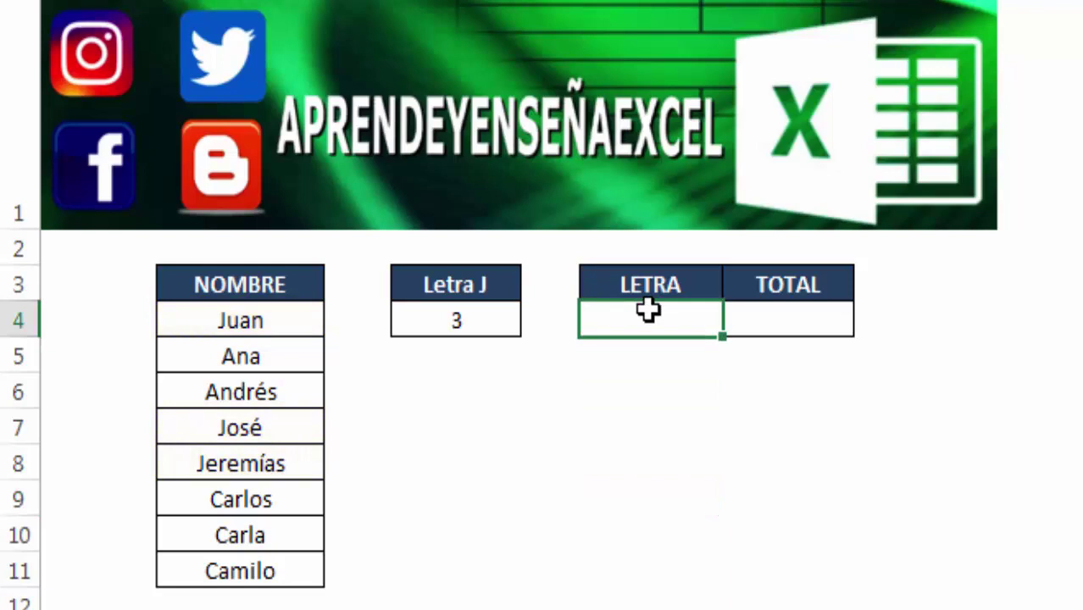
Put J in LETRA and start the TOTAL formula =CONTAR.SI over names C4:C11.
text(J)
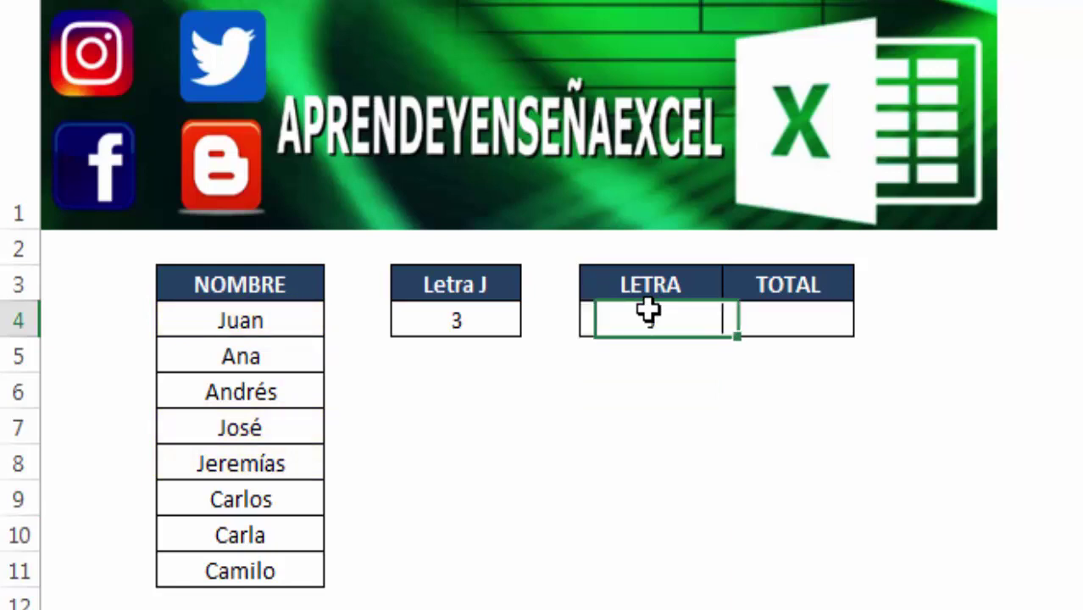
key(Tab)
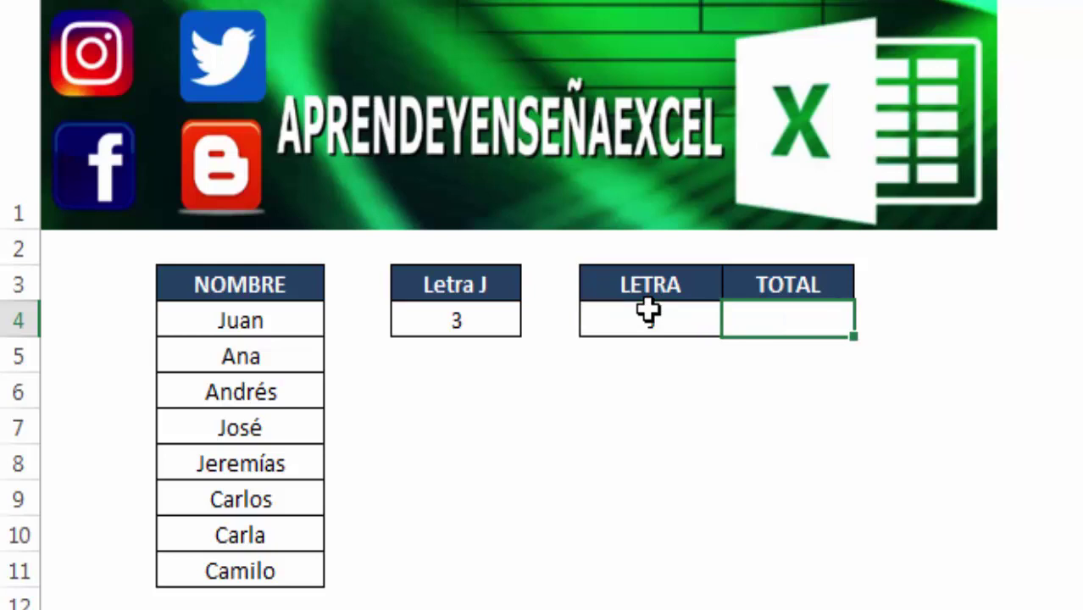
text(=)
text(CONTAR)
key(Down)
key(Tab)
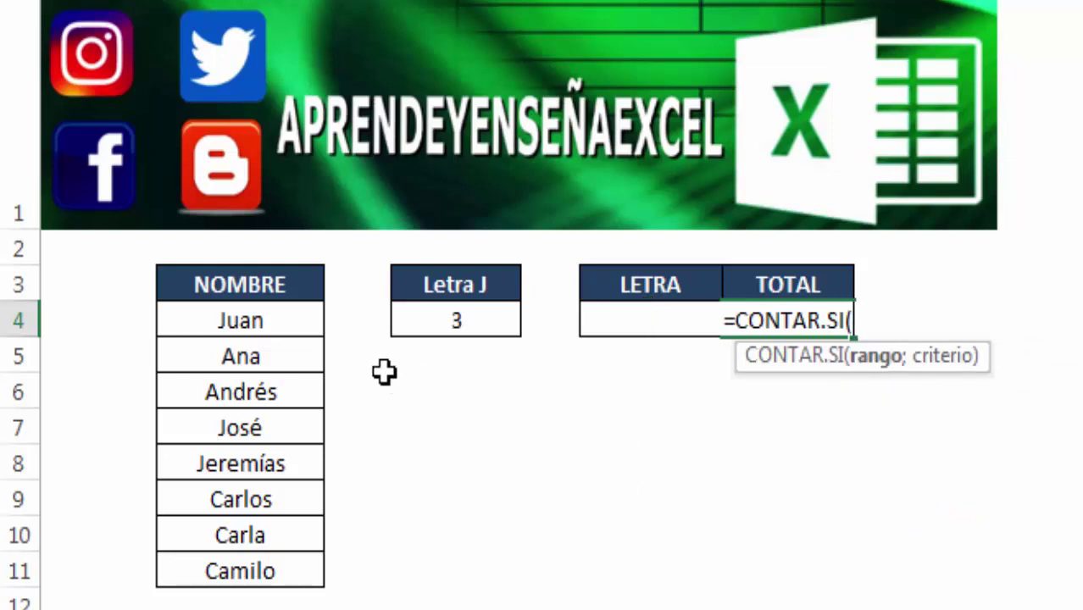
mouse_move(281, 320)
mouse_down()
mouse_move(282, 599)
mouse_move(262, 563)
mouse_up()
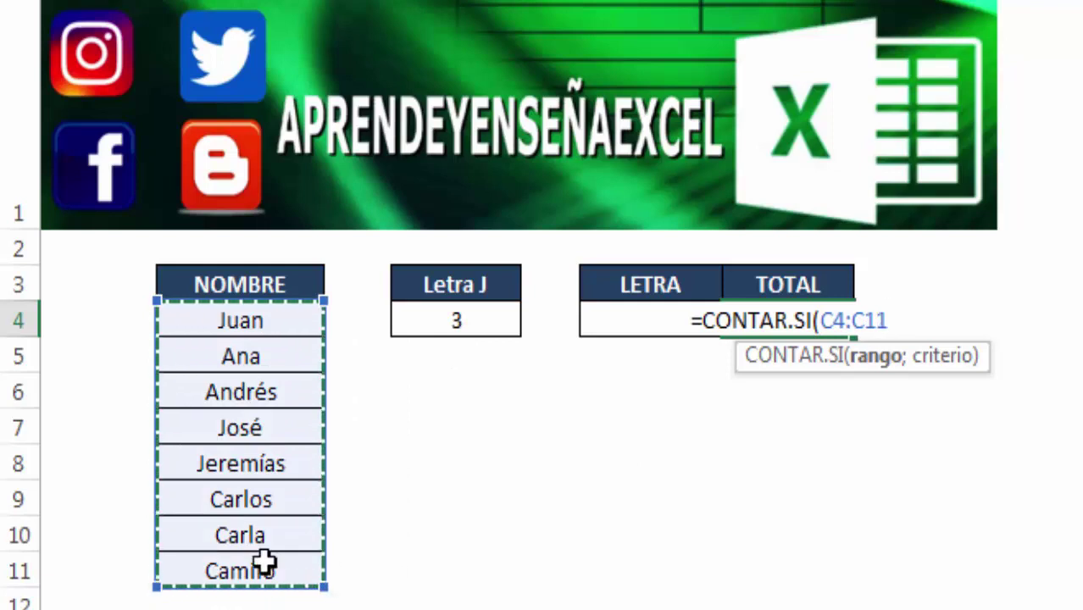
Finish the criterion as CONCATENAR(G4;"*") and confirm, so TOTAL returns 3.
text(;)
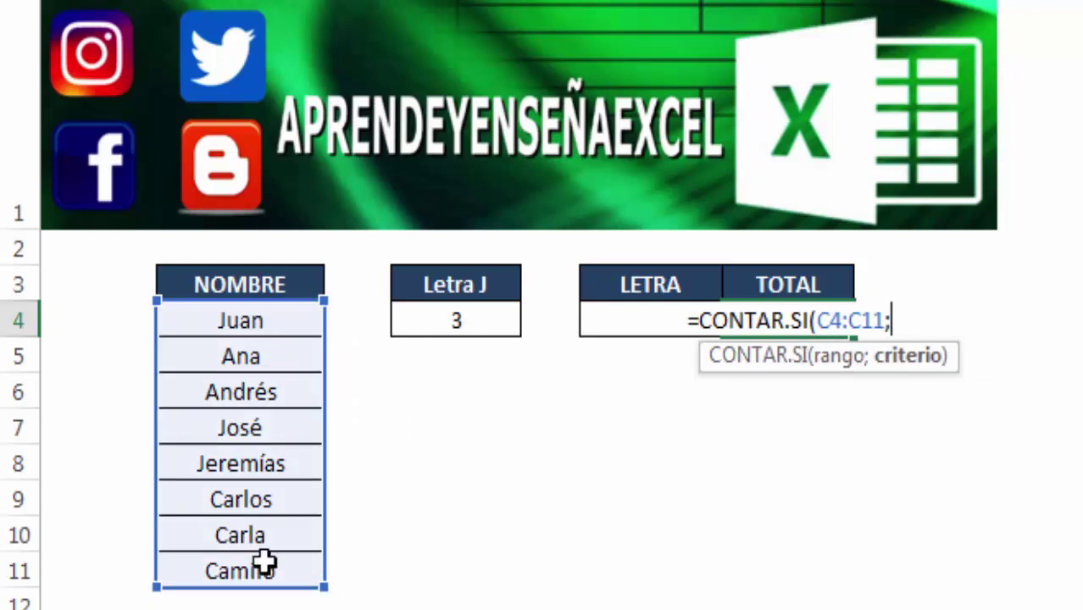
text(CONCT)
key(BackSpace)
text(CTA)
key(BackSpace)
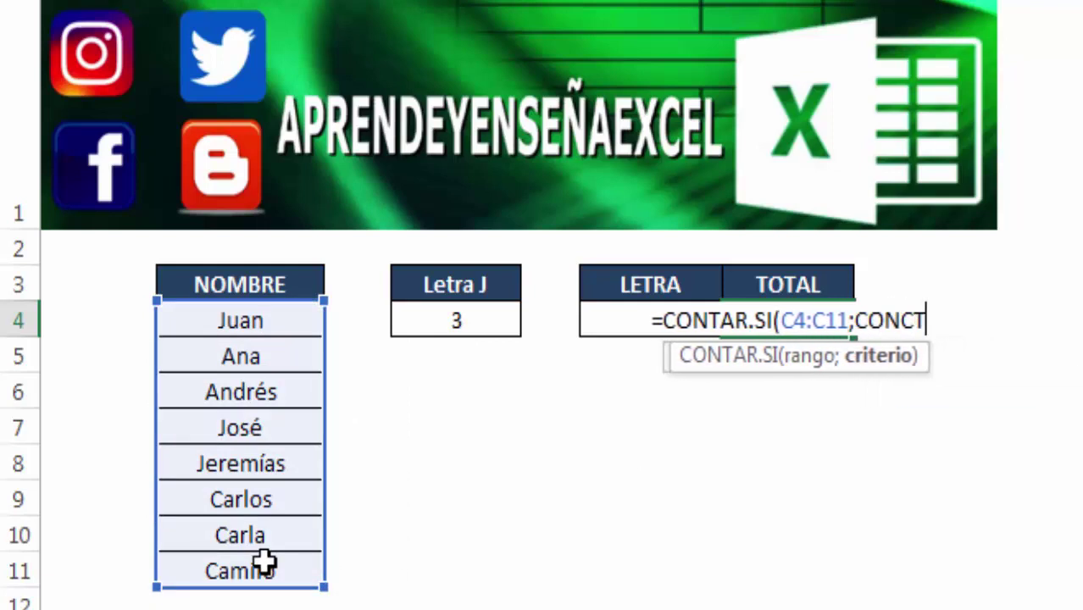
key(BackSpace)
text(A)
key(Tab)
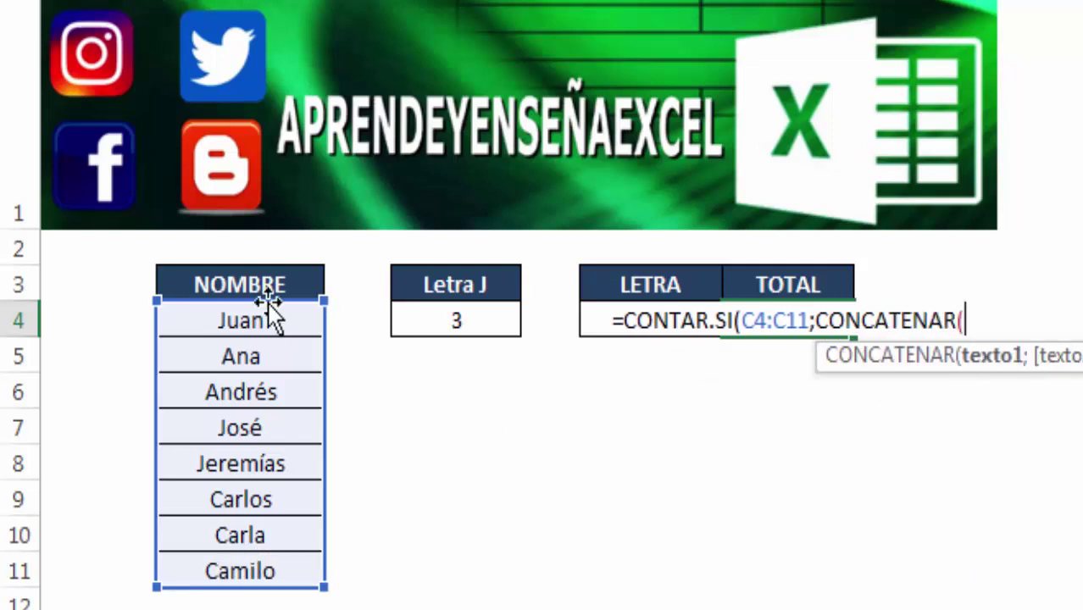
click(620, 348)
key(shift+Down)
key(shift+Up)
key(Up)
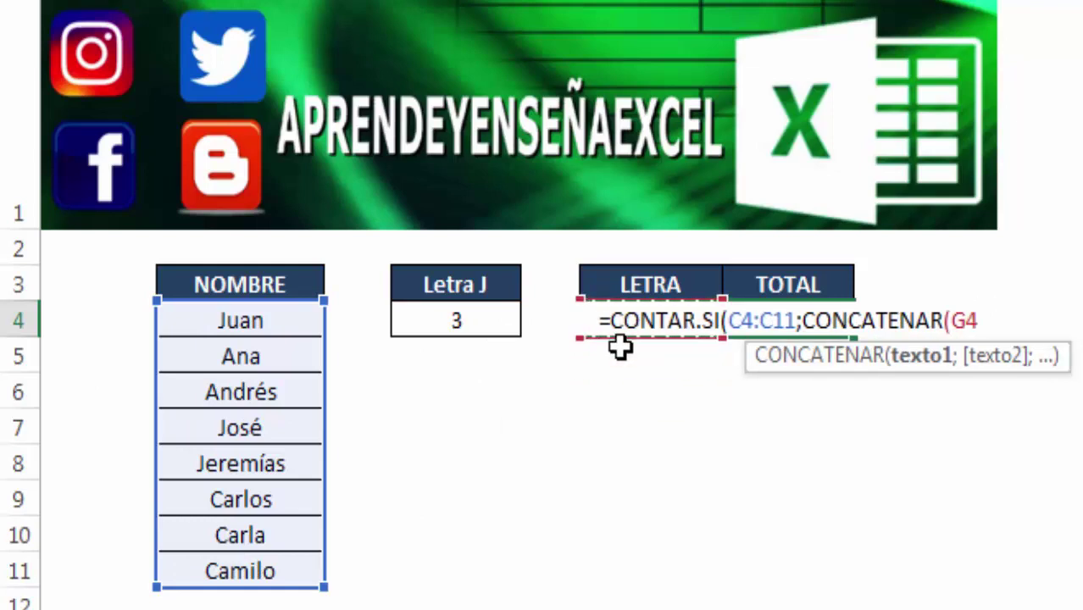
text(;)
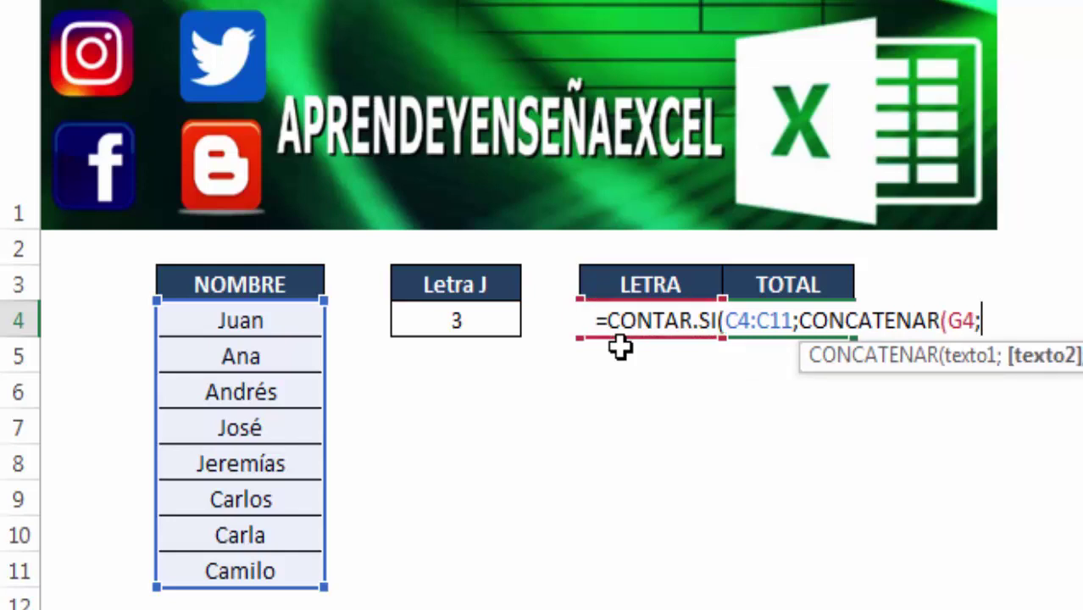
text(")
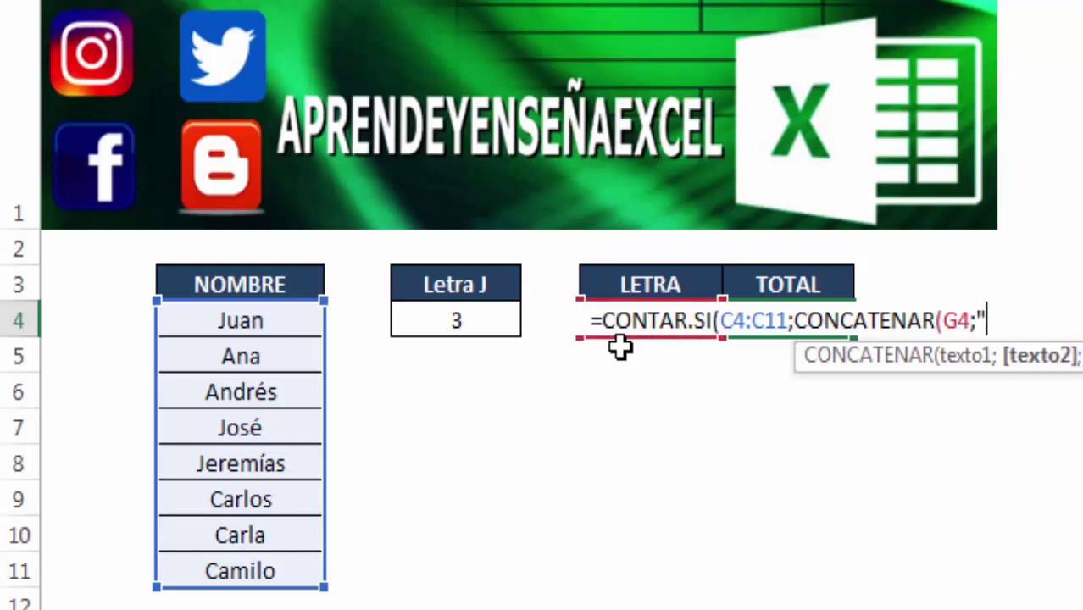
text(*)
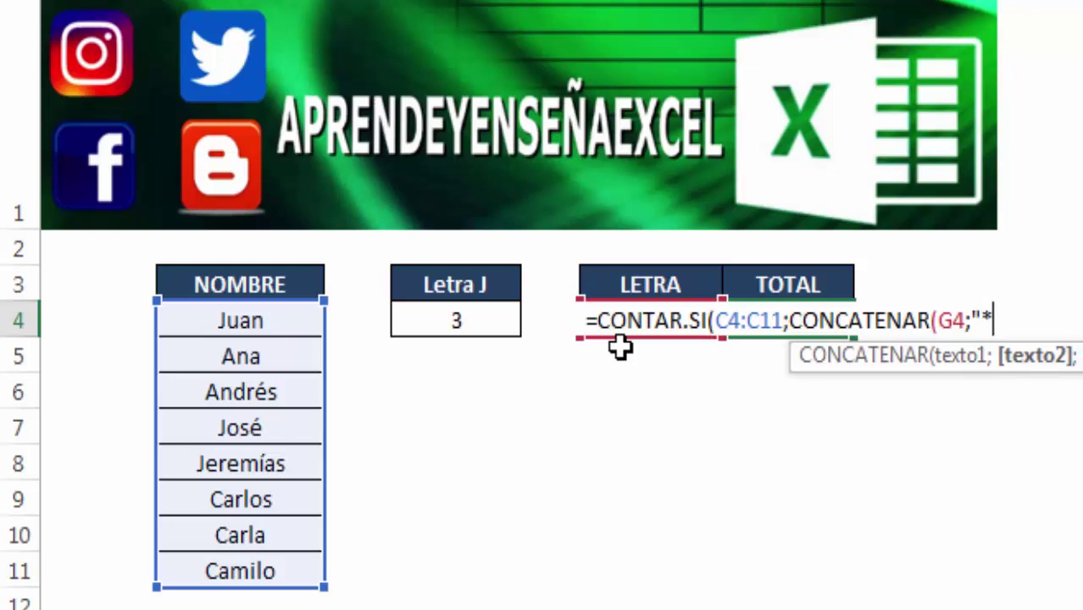
text(")
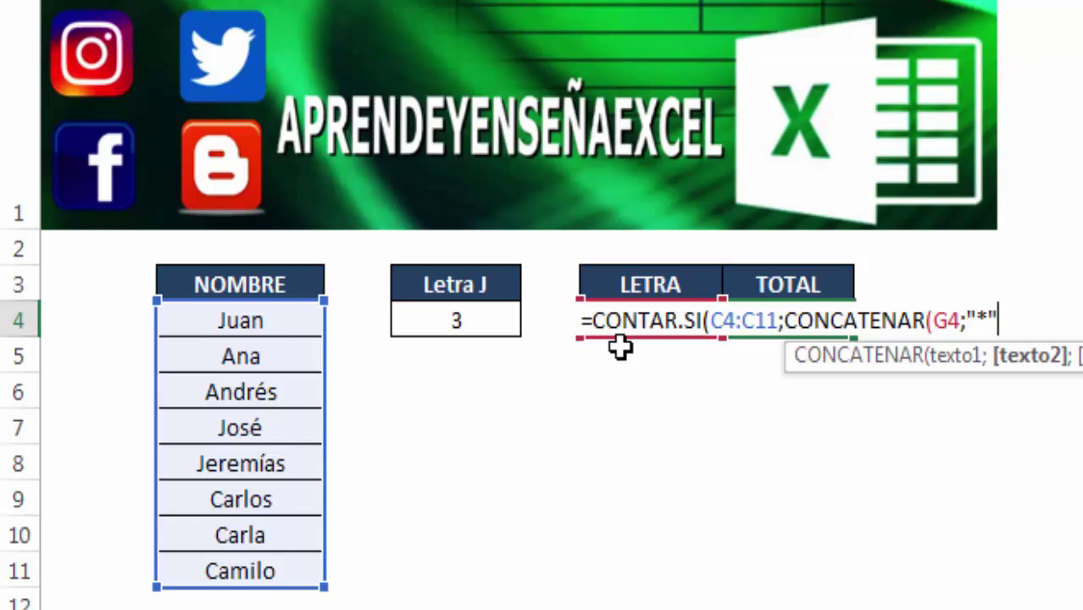
text()))
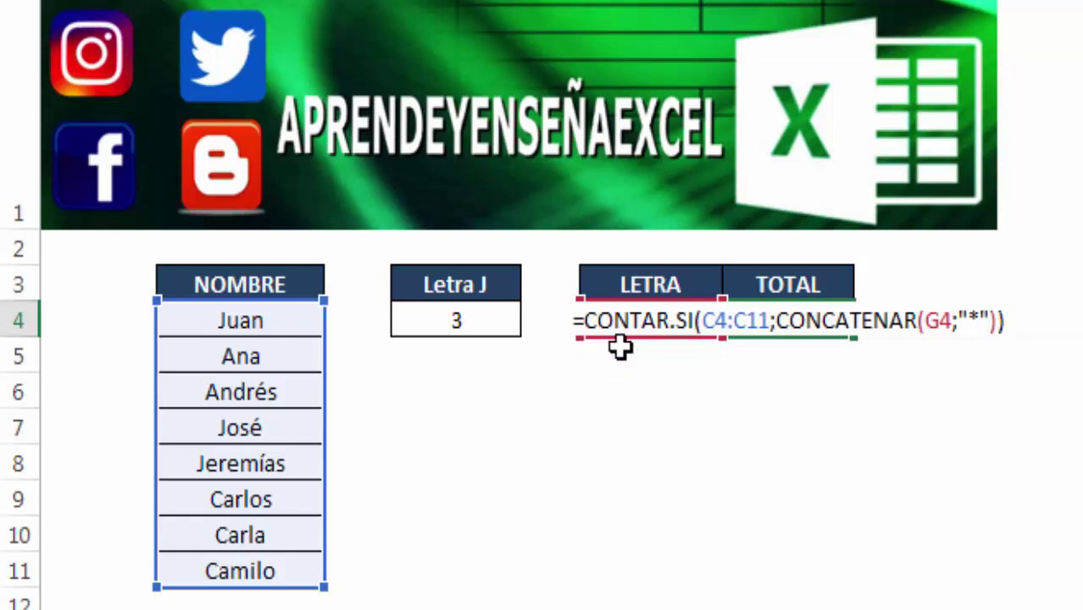
key(Return)
Change the LETRA cell to A, then to C, watching TOTAL update.
click(678, 327)
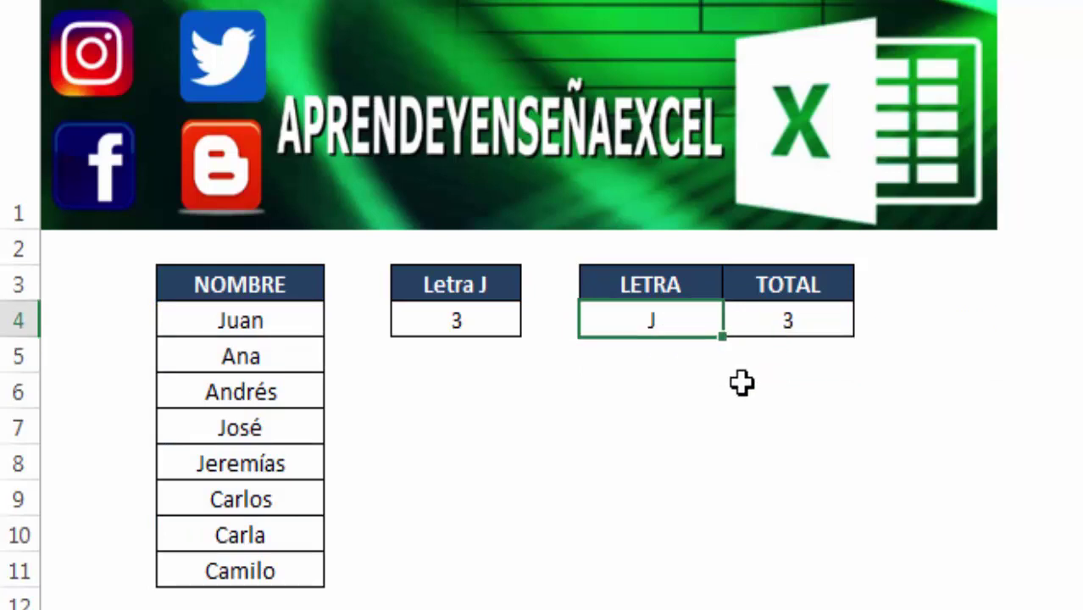
text(A)
key(Return)
key(Up)
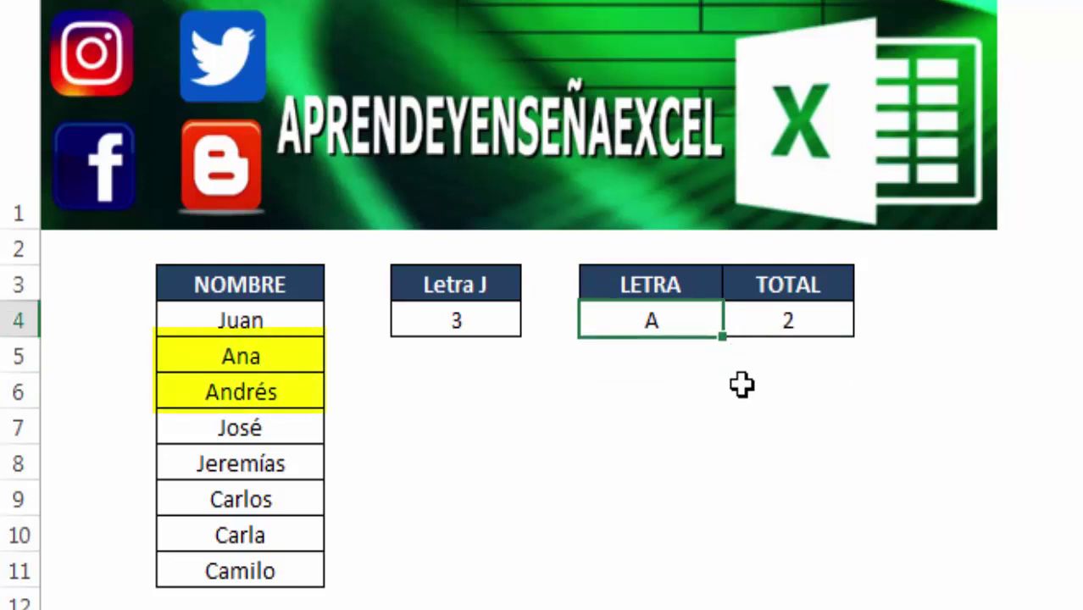
text(C)
key(Return)
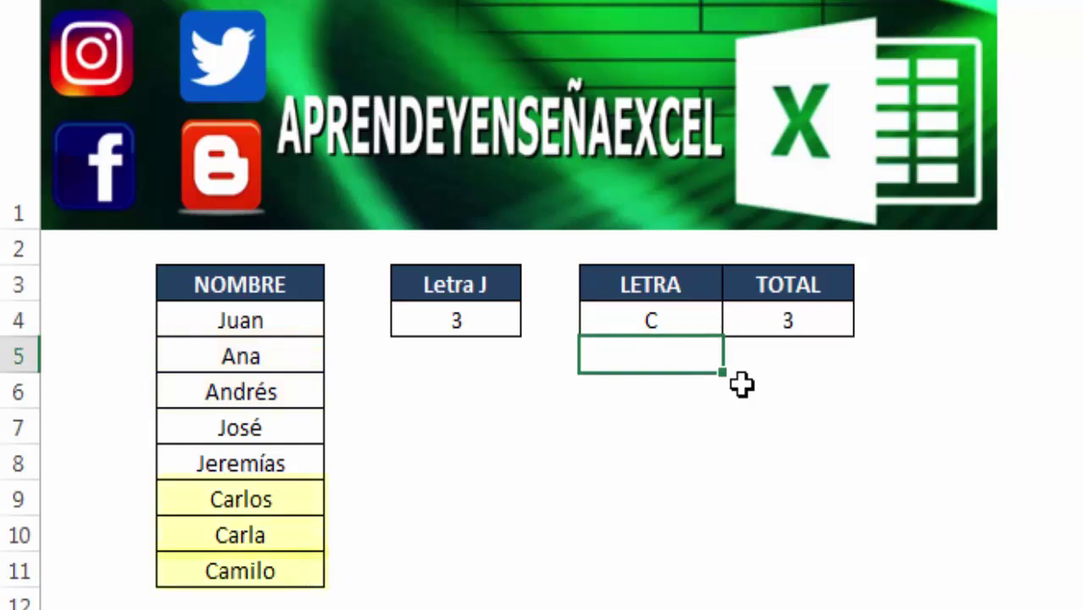
key(Up)
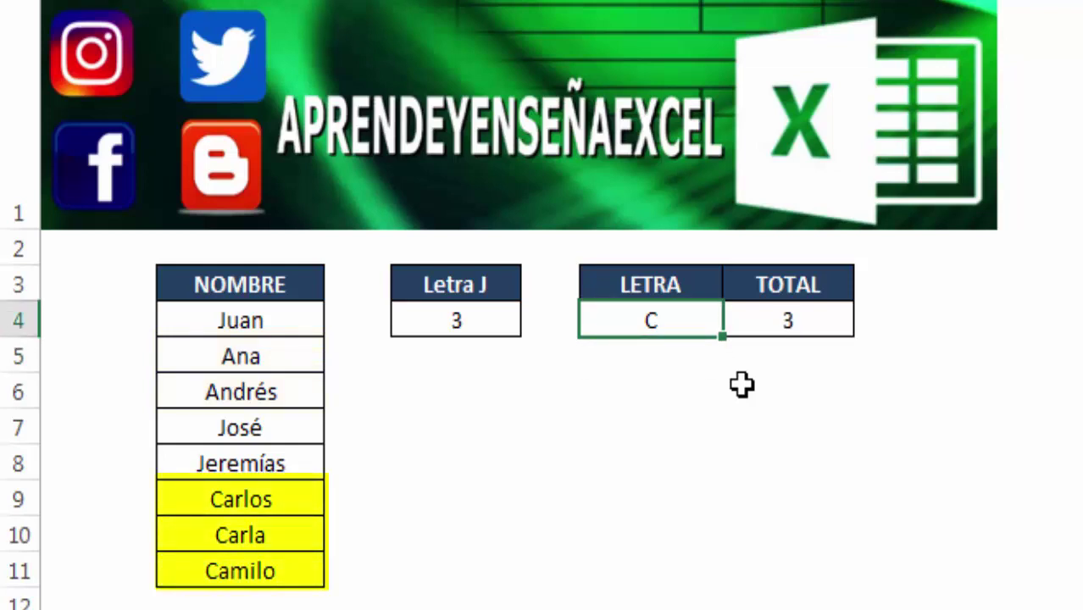
Try the prefix AN in LETRA, which gives a TOTAL of 2.
text(AN)
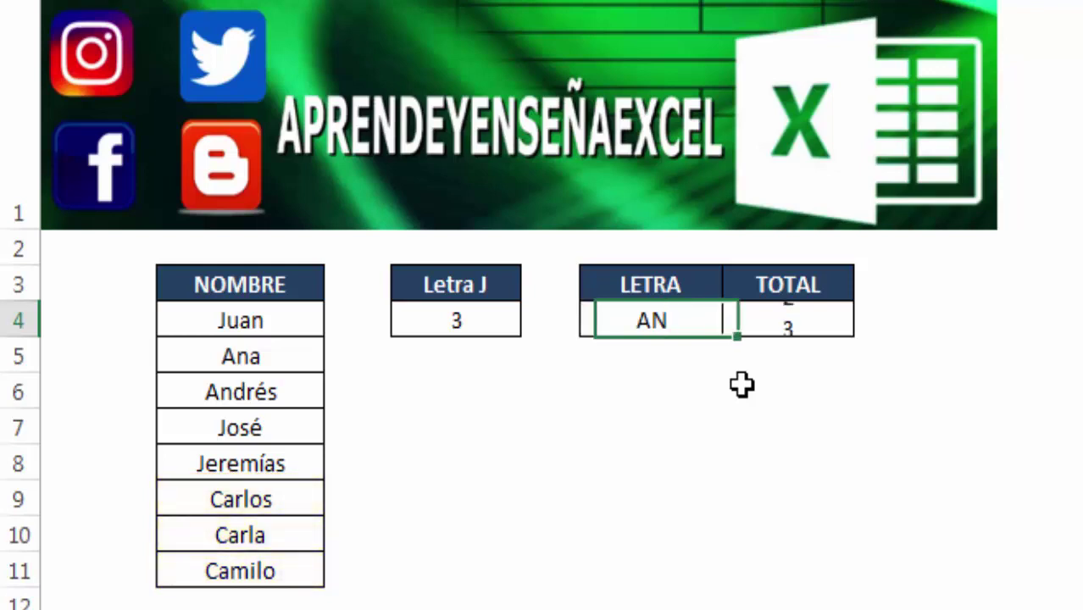
key(Tab)
key(Return)
key(Right)
key(Up)
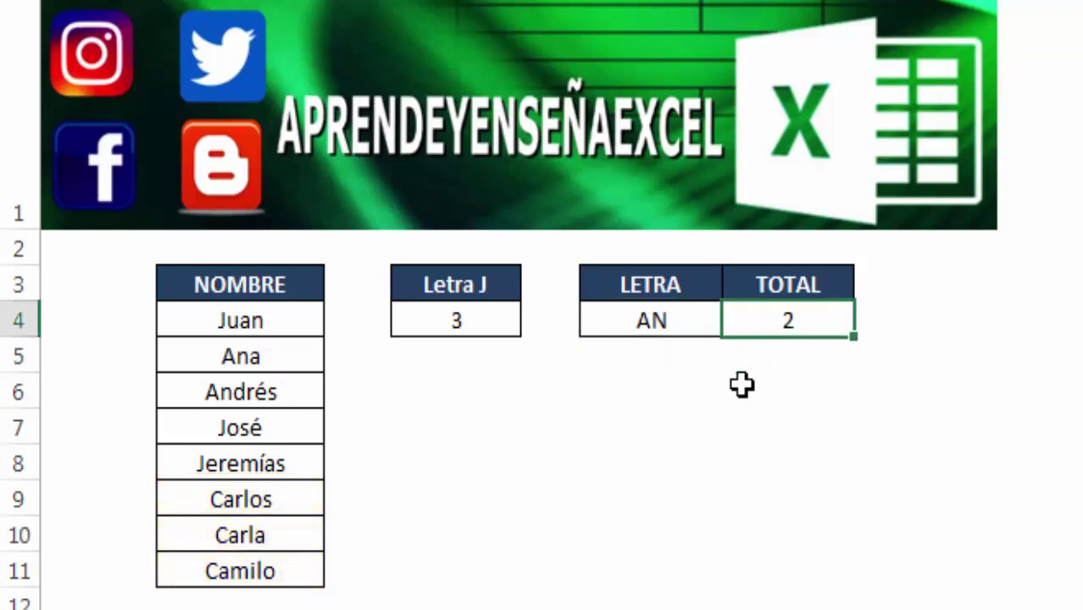
key(Left)
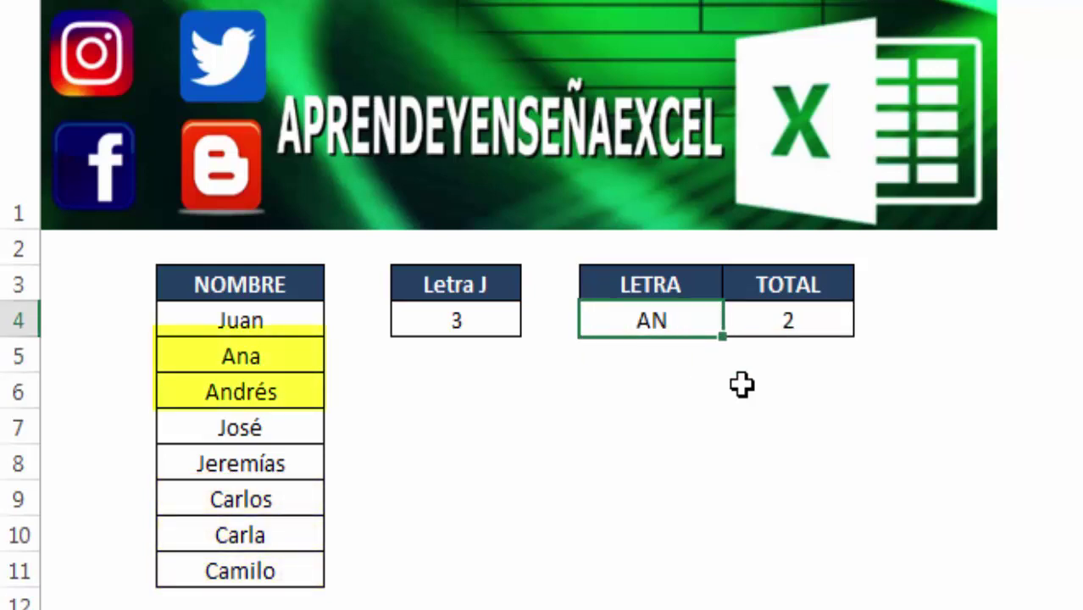
key(Left)
key(Down)
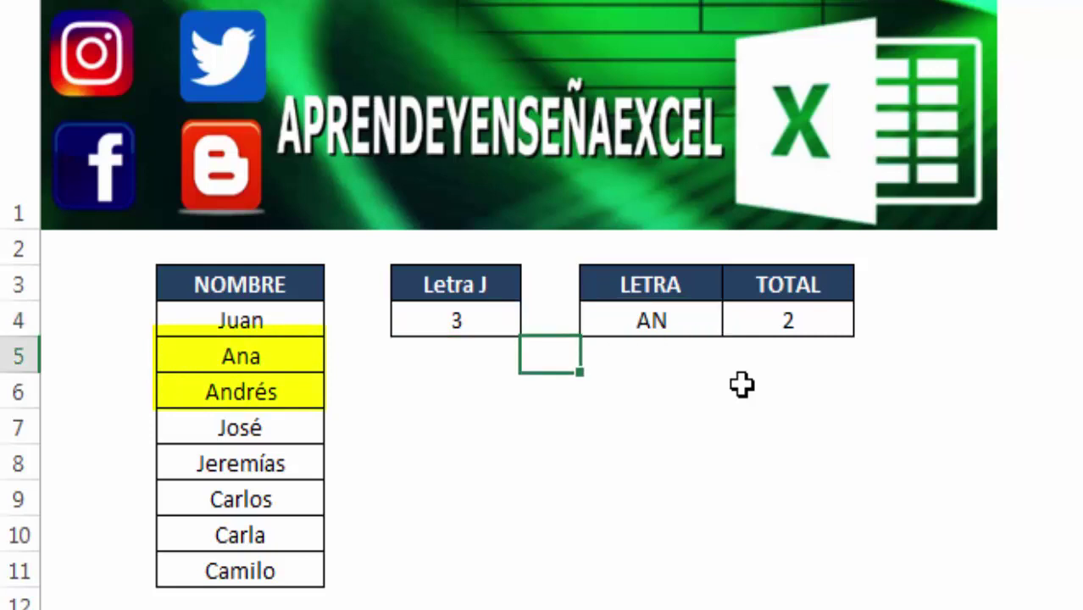
key(Up)
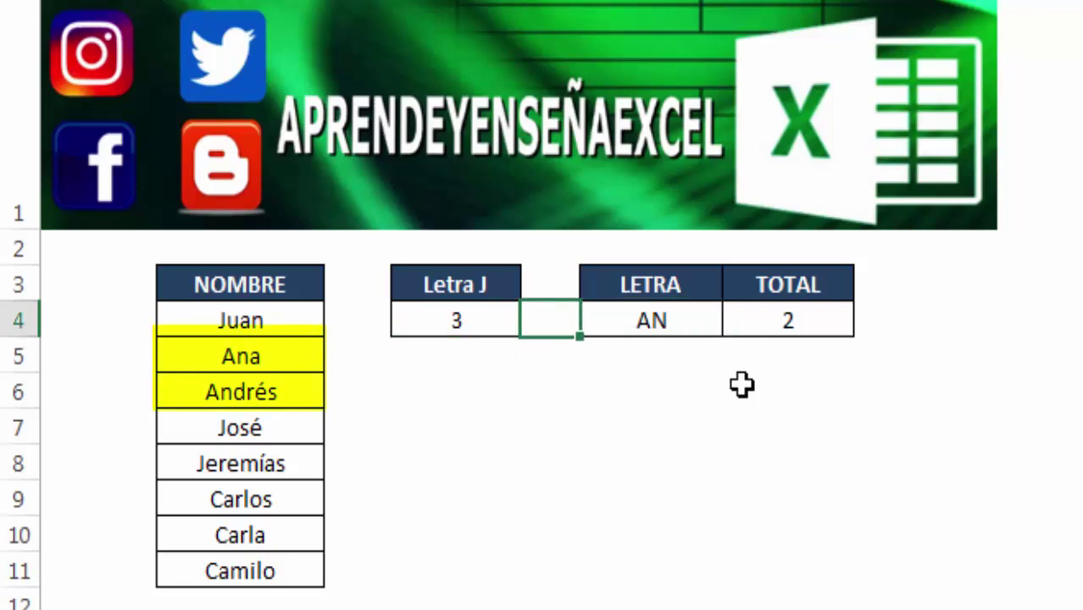
key(Right)
Enter CAR in LETRA, giving TOTAL 2, and check the matching Carla name.
text(CAR)
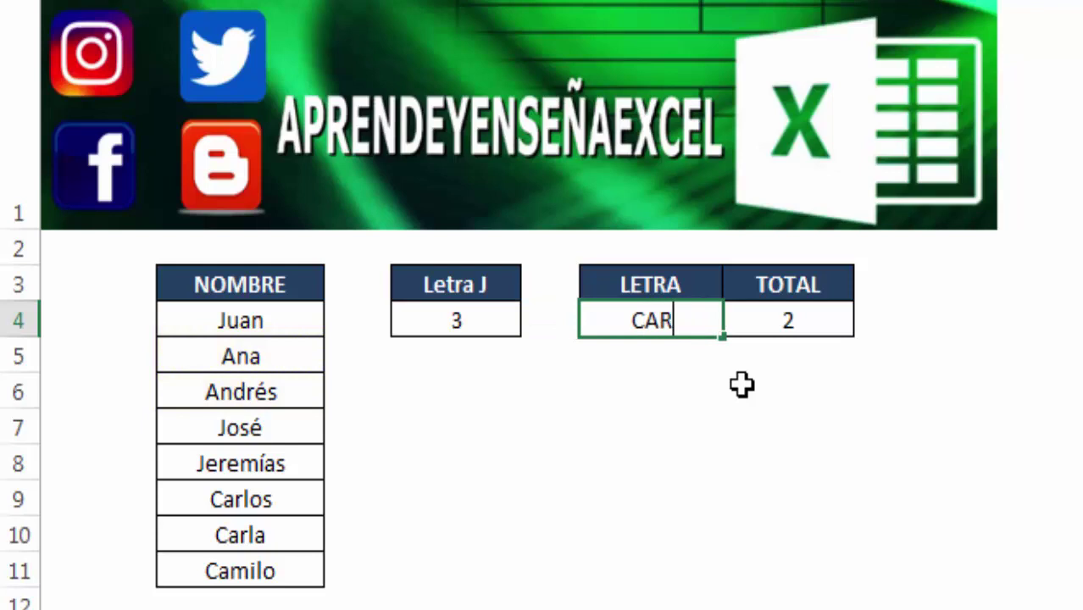
key(Return)
key(Up)
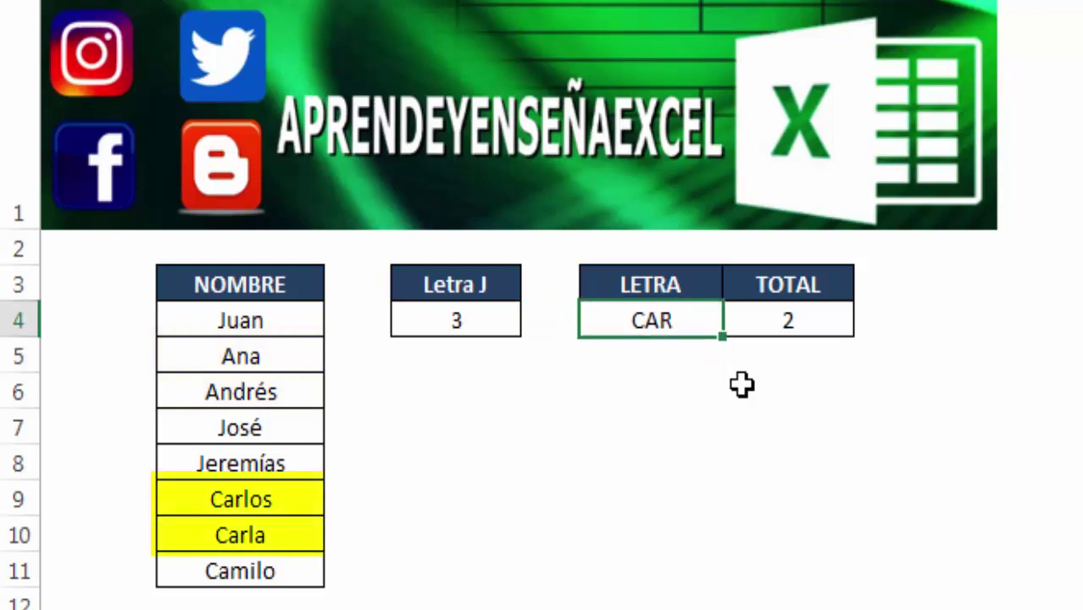
key(Right)
key(Left)
key(Left)
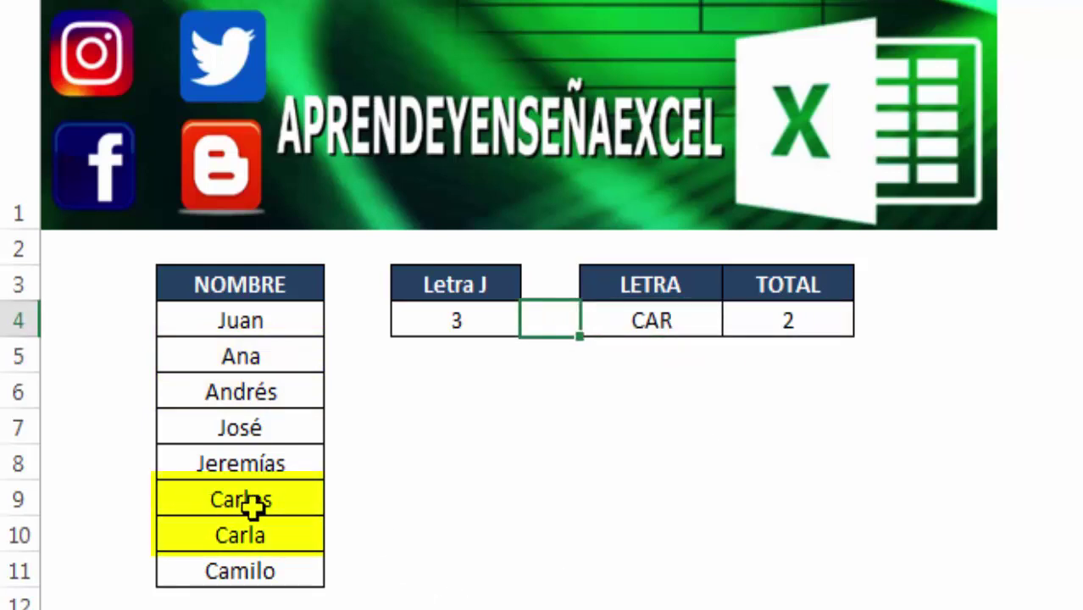
click(275, 532)
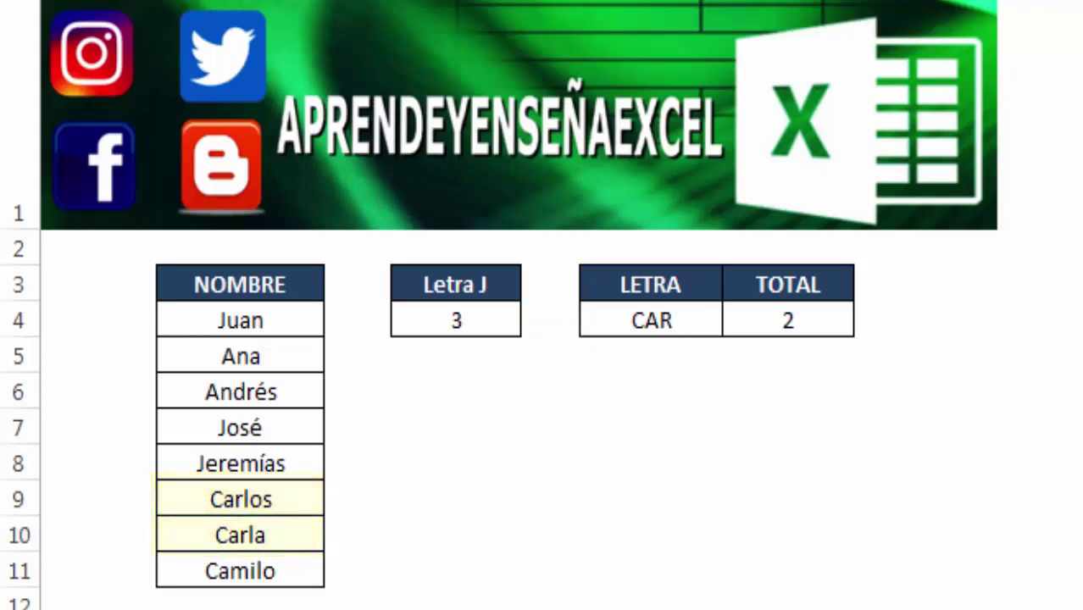